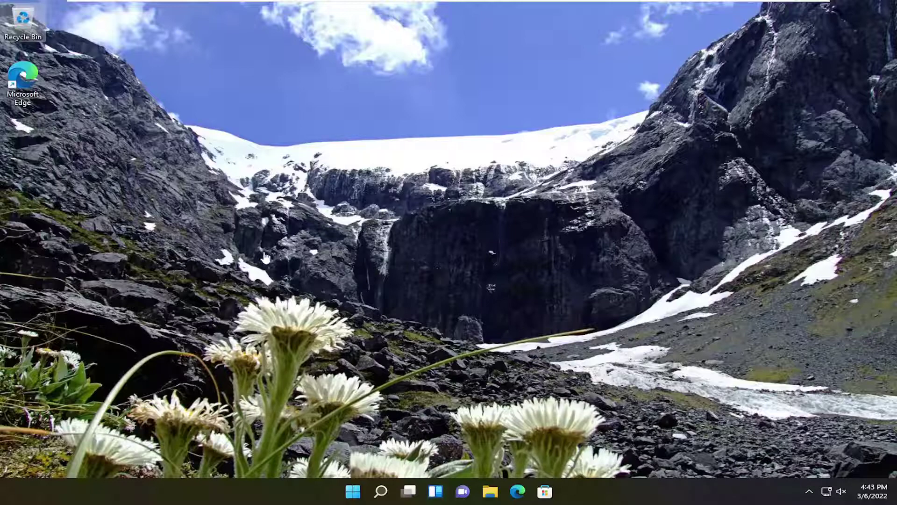
- Search Windows for regedit, run Registry Editor as administrator and allow it to make changes to the device
left_click(382, 492)
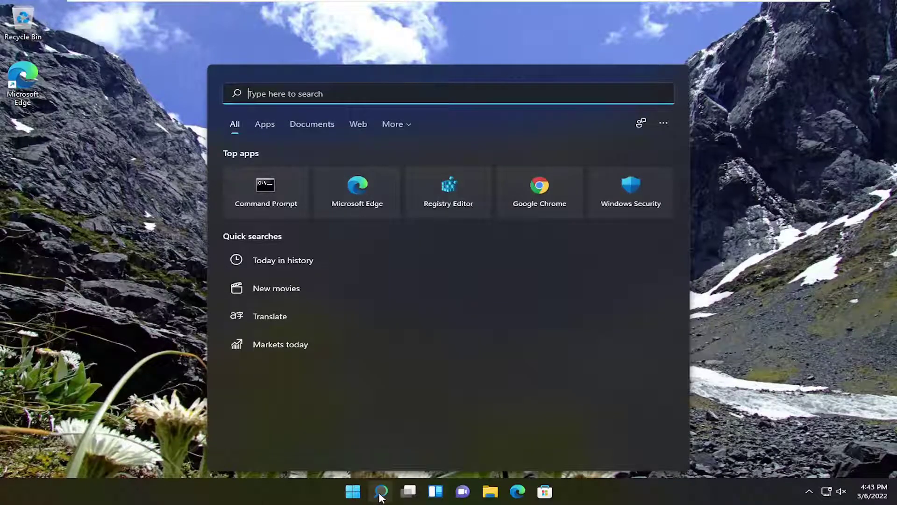
type("regedot")
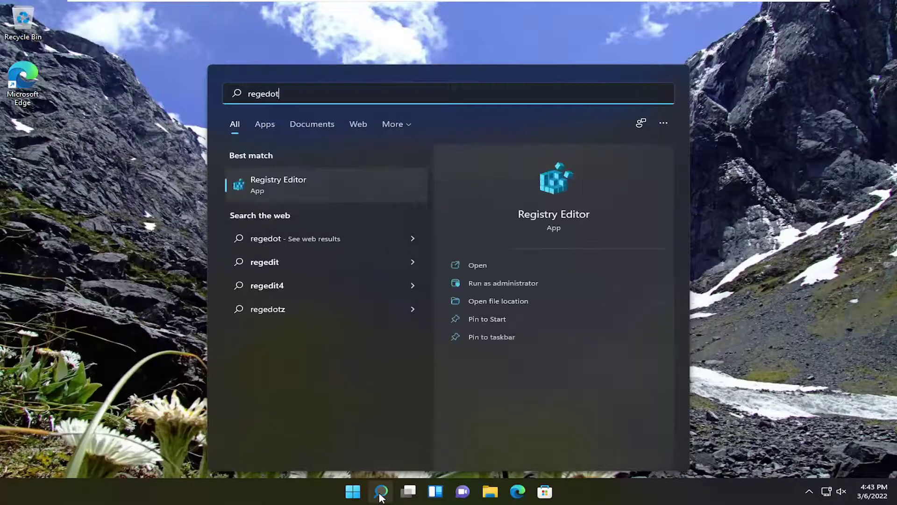
key("BackSpace")
key("BackSpace")
type("it")
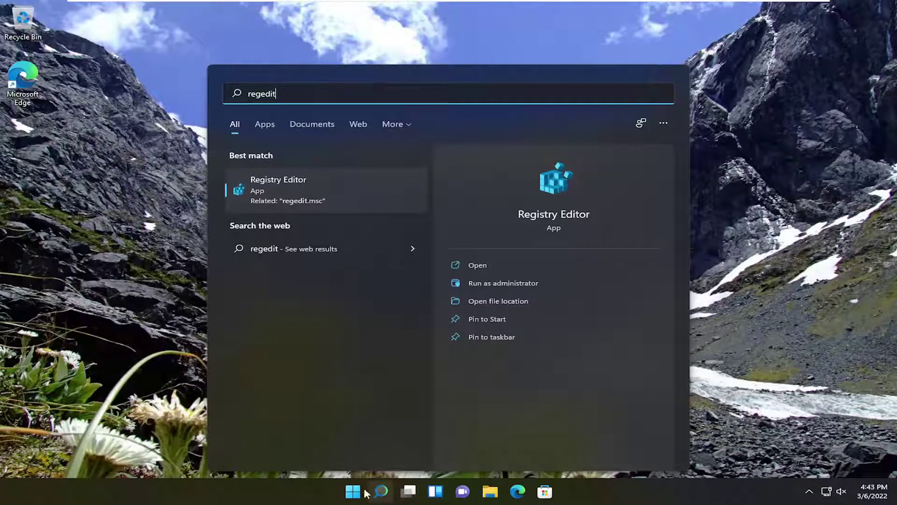
right_click(277, 186)
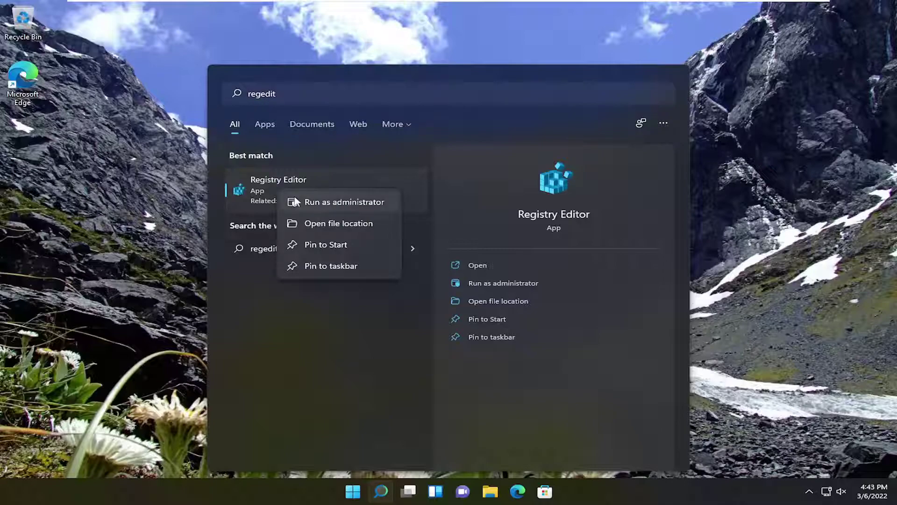
left_click(323, 201)
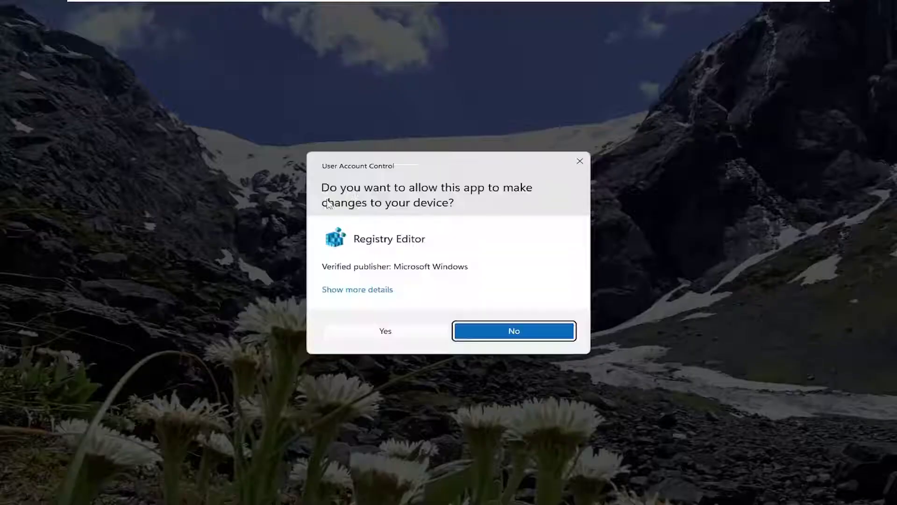
left_click(400, 333)
- Reposition the Registry Editor window and collapse the expanded registry keys up to the Computer root
left_click_drag(129, 57, 487, 58)
left_click_drag(297, 382, 61, 418)
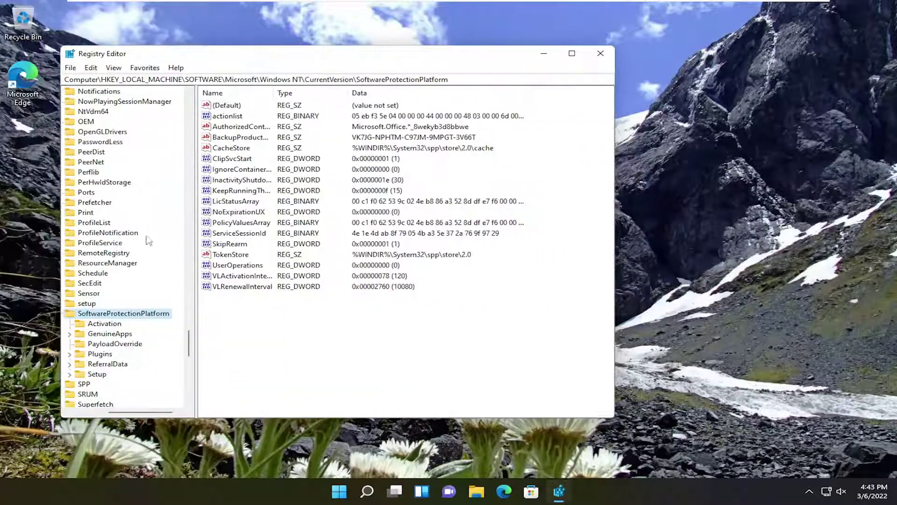
left_click_drag(268, 56, 408, 52)
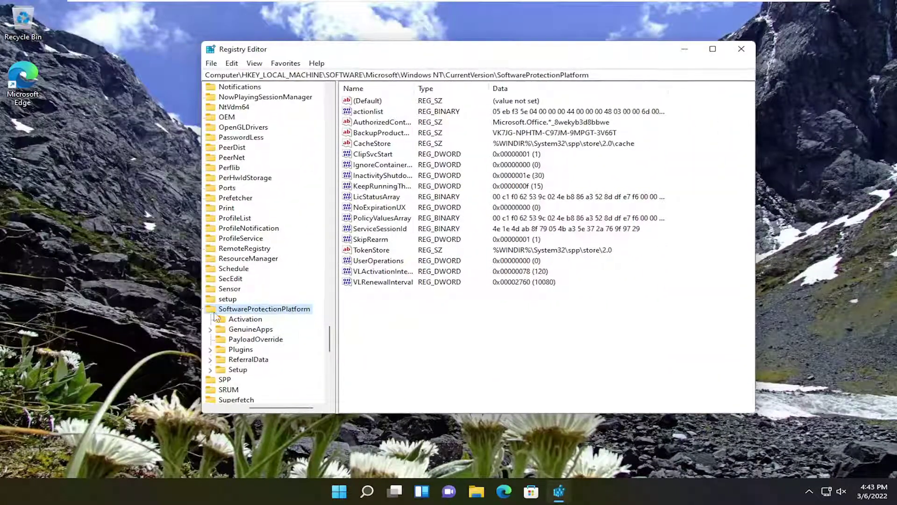
scroll(216, 317, "up", 20)
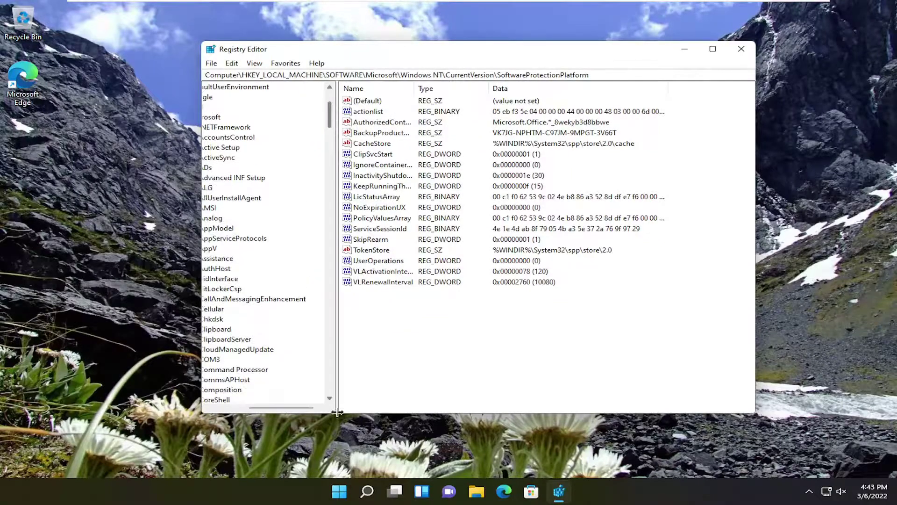
left_click_drag(290, 408, 225, 405)
double_click(281, 117)
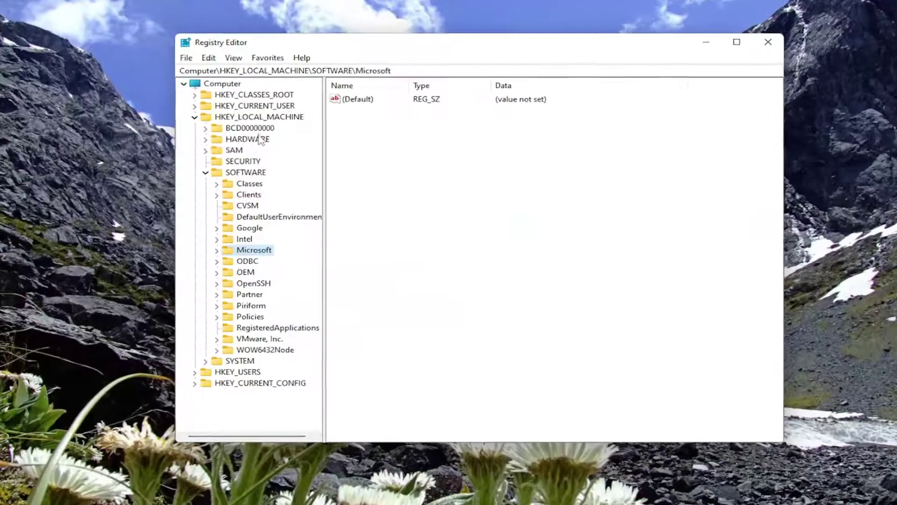
key("Left")
key("Left")
key("Left")
key("Left")
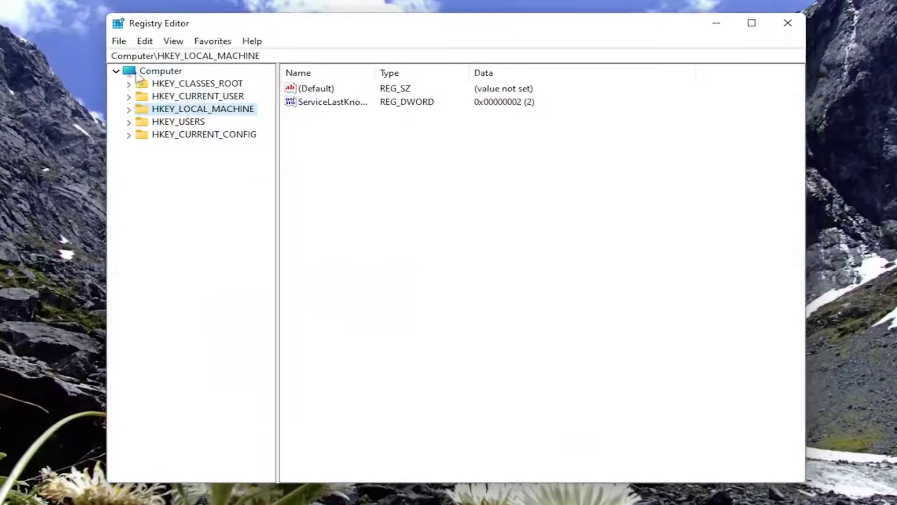
key("Left")
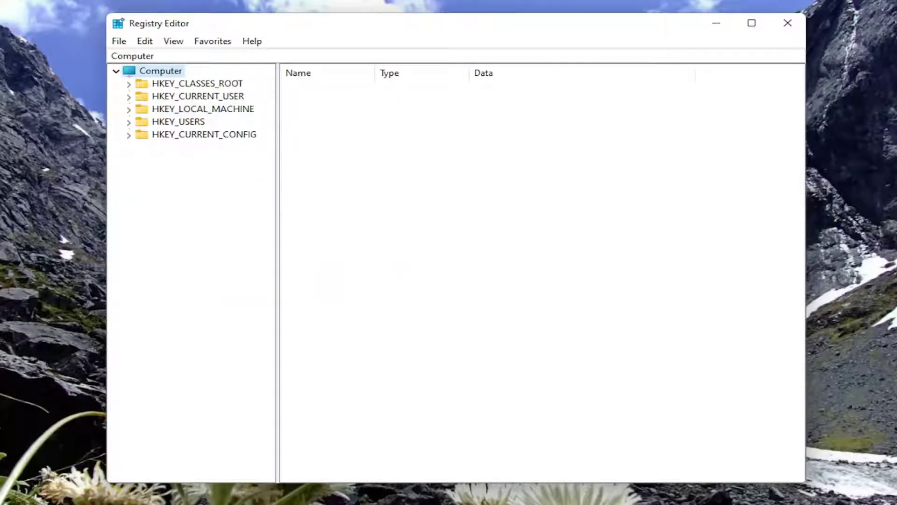
- Inspect the registry file export and import dialogs, closing each one without saving or opening a file
left_click(119, 42)
left_click(146, 72)
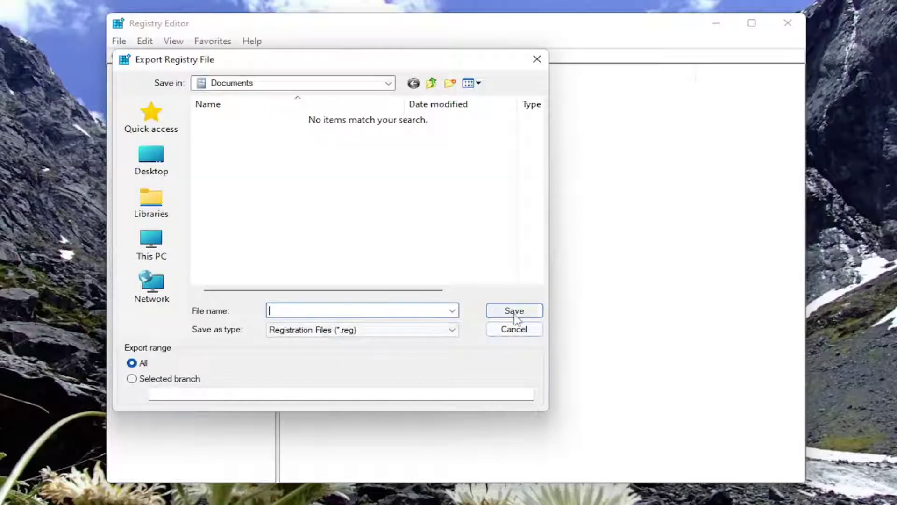
left_click(512, 332)
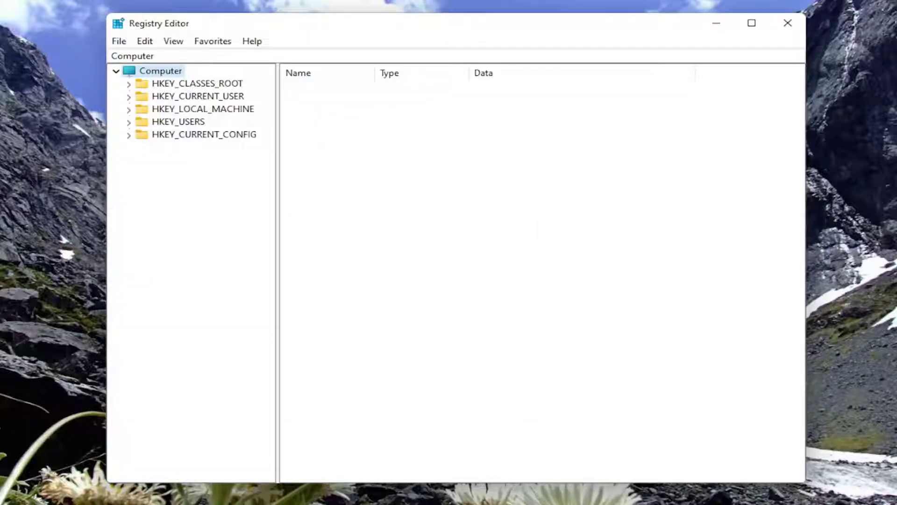
left_click(119, 41)
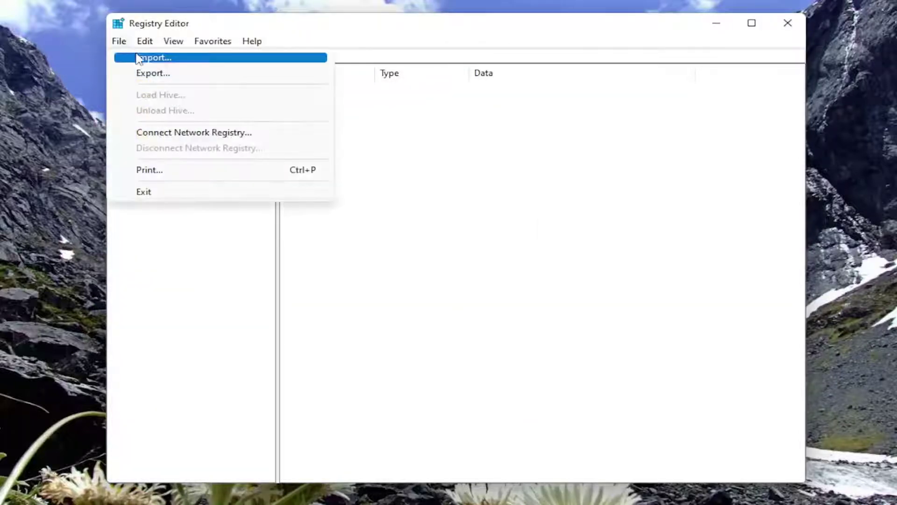
left_click(138, 56)
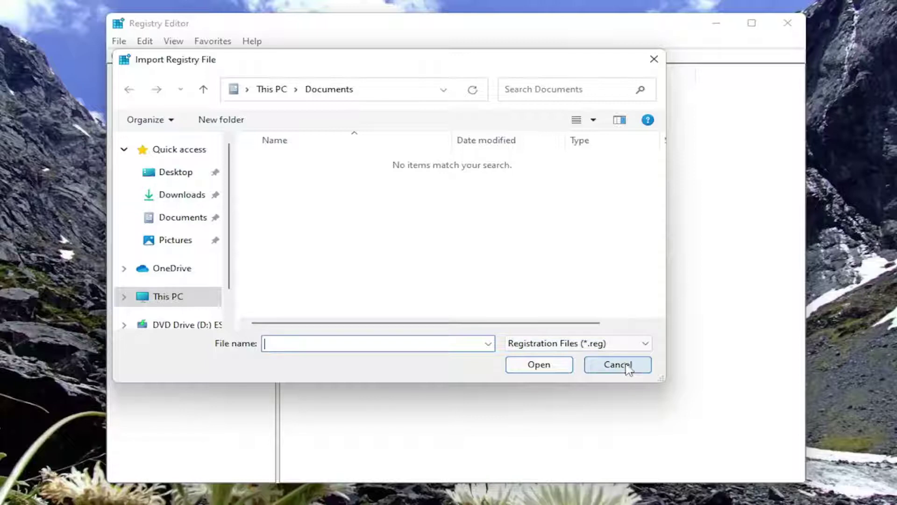
left_click(623, 366)
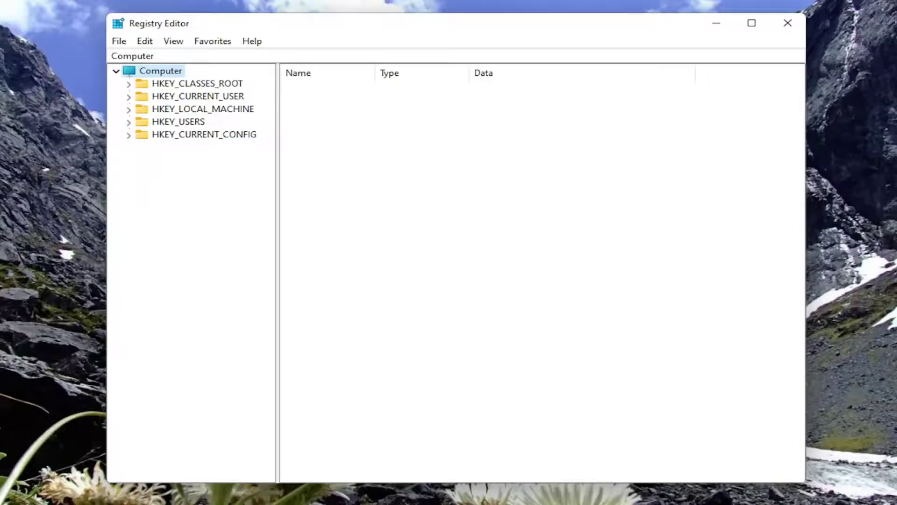
- Expand the registry path HKEY_LOCAL_MACHINE\SYSTEM\CurrentControlSet\Services
double_click(190, 110)
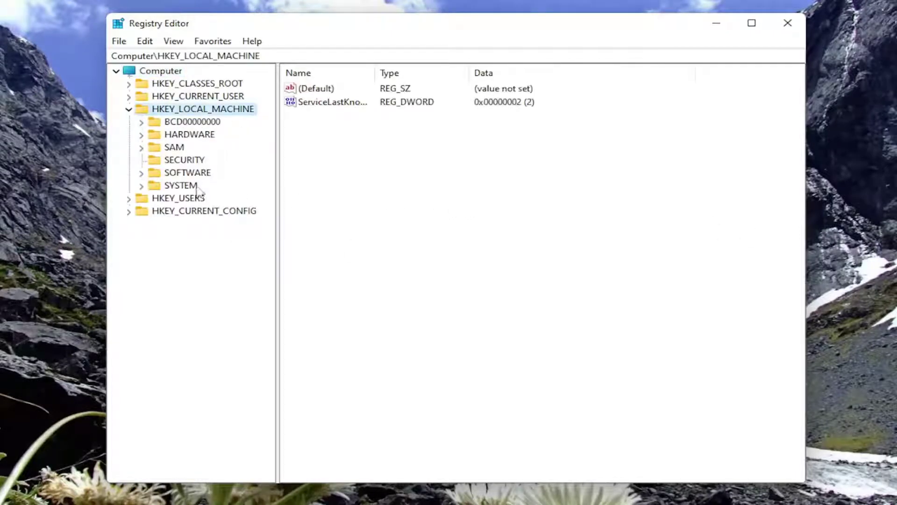
double_click(175, 185)
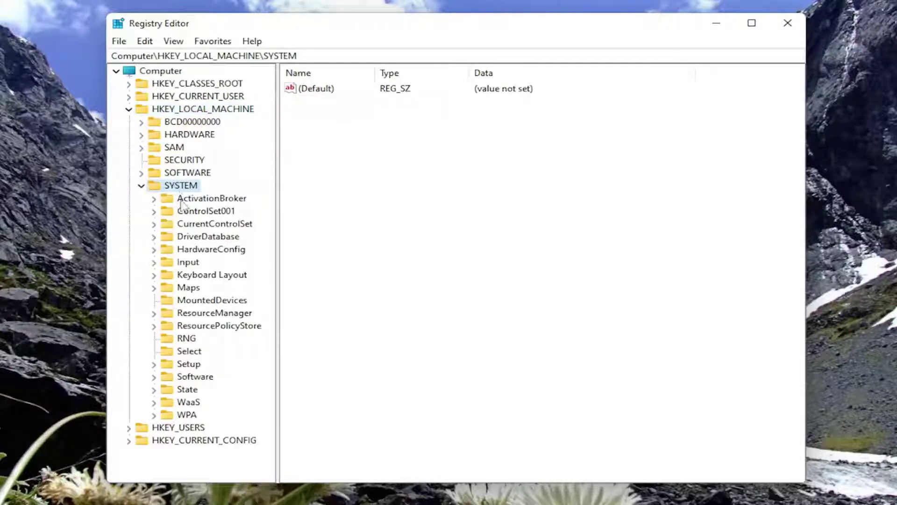
double_click(209, 224)
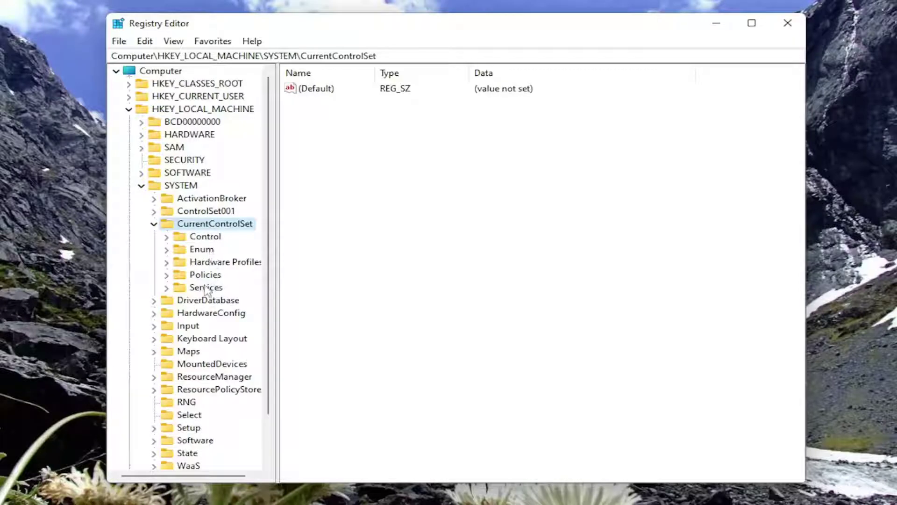
double_click(206, 287)
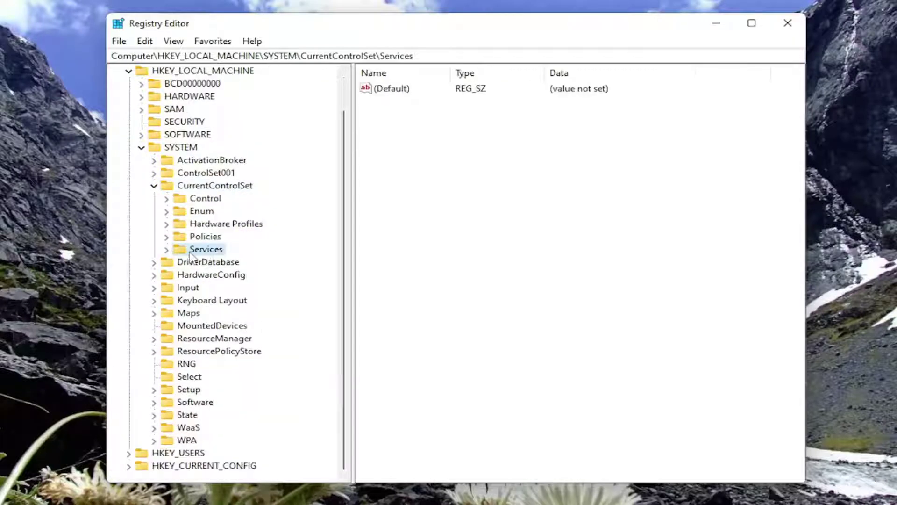
- Find the USBSTOR key among the Services subkeys and select it to list its values
scroll(222, 252, "down", 10)
scroll(223, 251, "down", 7)
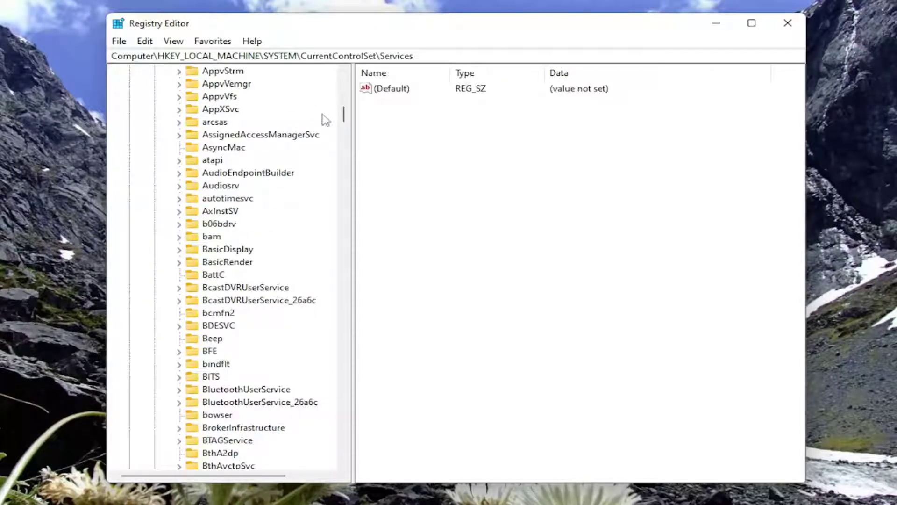
left_click_drag(344, 115, 362, 375)
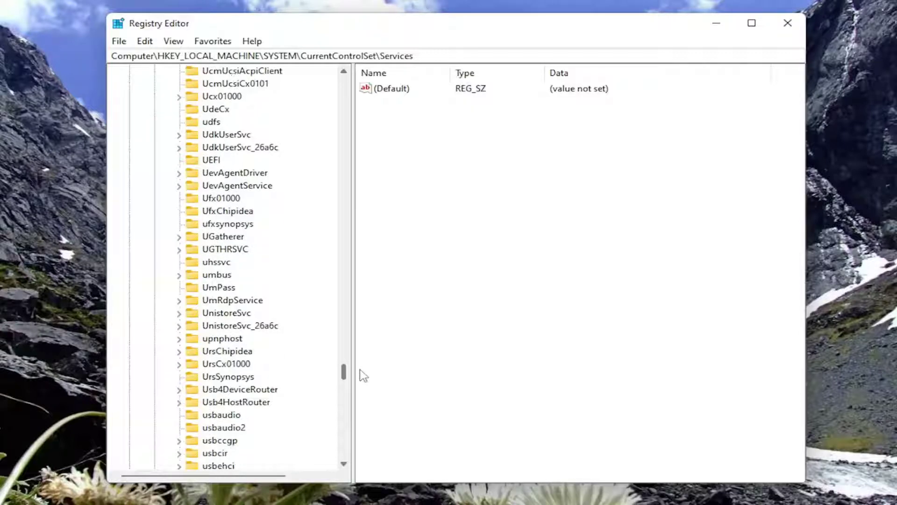
left_click(225, 389)
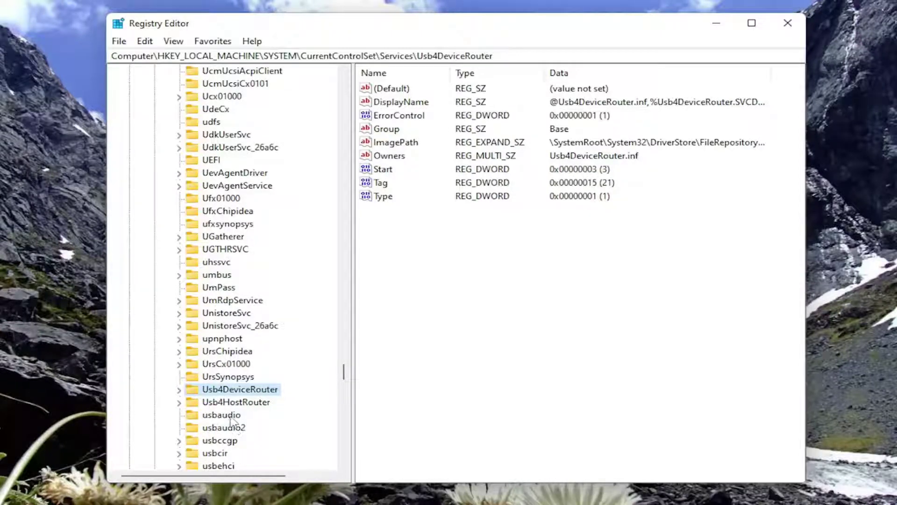
scroll(231, 421, "down", 4)
left_click(222, 389)
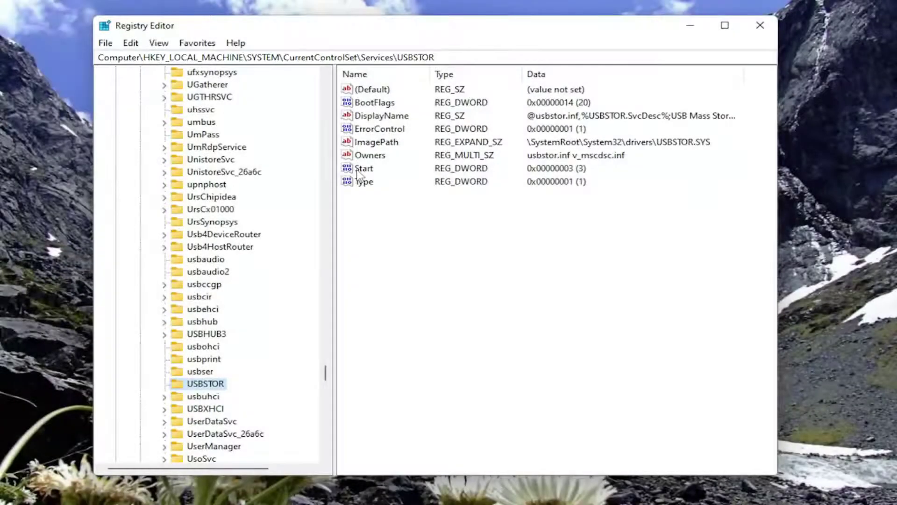
- Set the value data of USBSTOR's Start DWORD to 3 in hexadecimal base and save it
left_click(361, 169)
double_click(361, 169)
left_click_drag(231, 87, 377, 108)
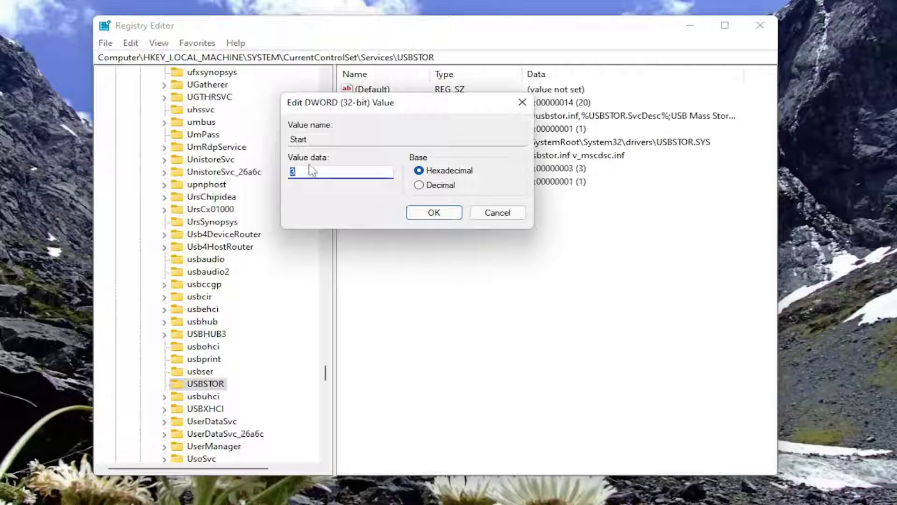
type("3")
type("4")
key("BackSpace")
type("3")
left_click(434, 212)
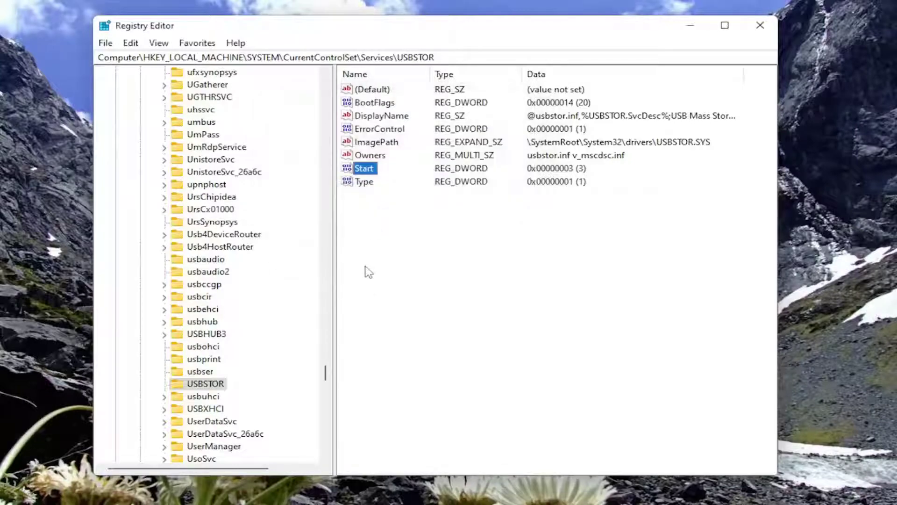
- Collapse the registry tree back to the Computer root and close Registry Editor
left_click_drag(321, 239, 300, 89)
left_click(152, 284)
left_click(140, 222)
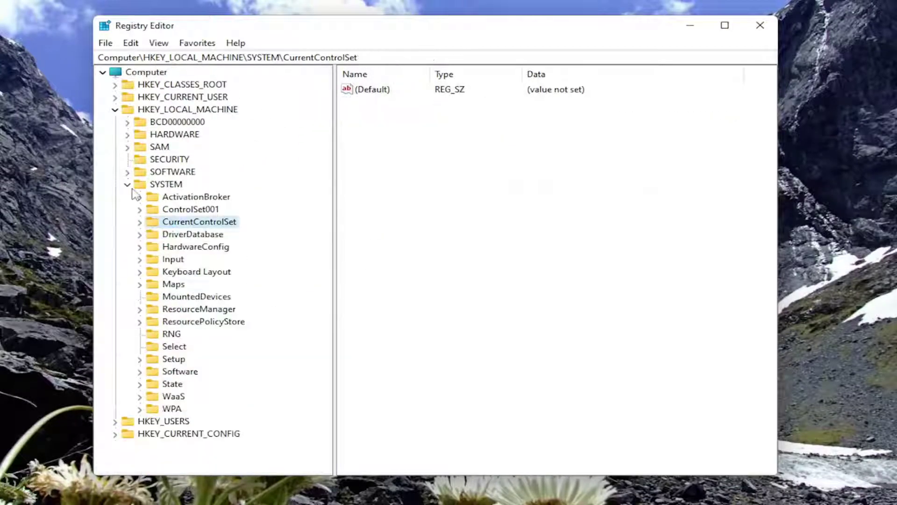
left_click(127, 185)
left_click(115, 110)
left_click(131, 73)
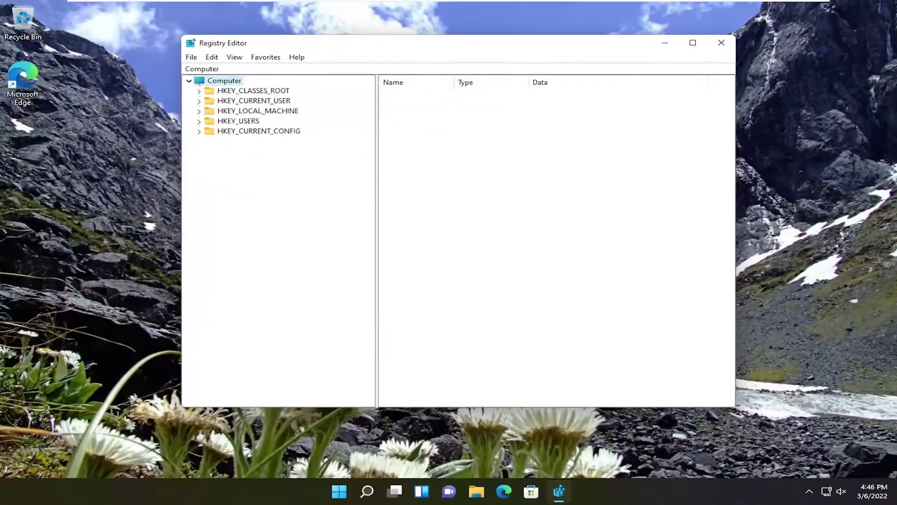
left_click(722, 43)
- Restart the computer and postpone the device setup reminder for 3 days
right_click(353, 492)
mouse_move(408, 442)
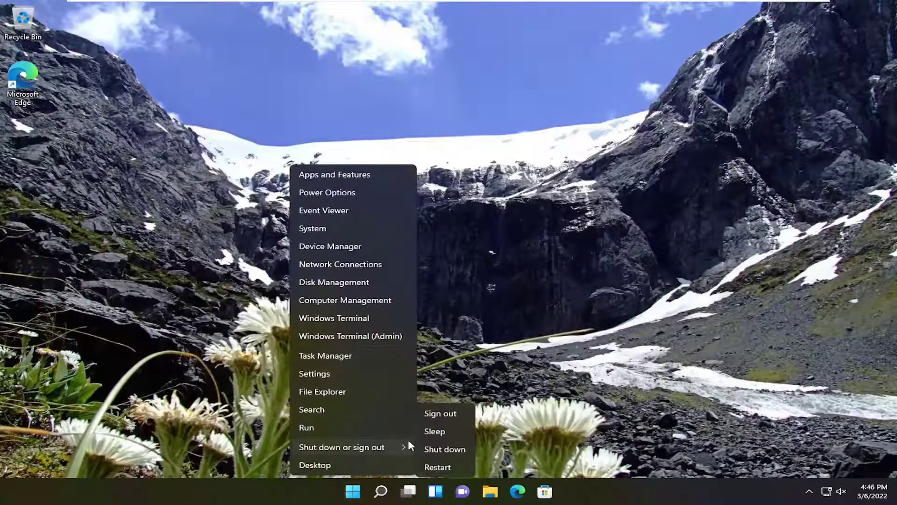
left_click(436, 465)
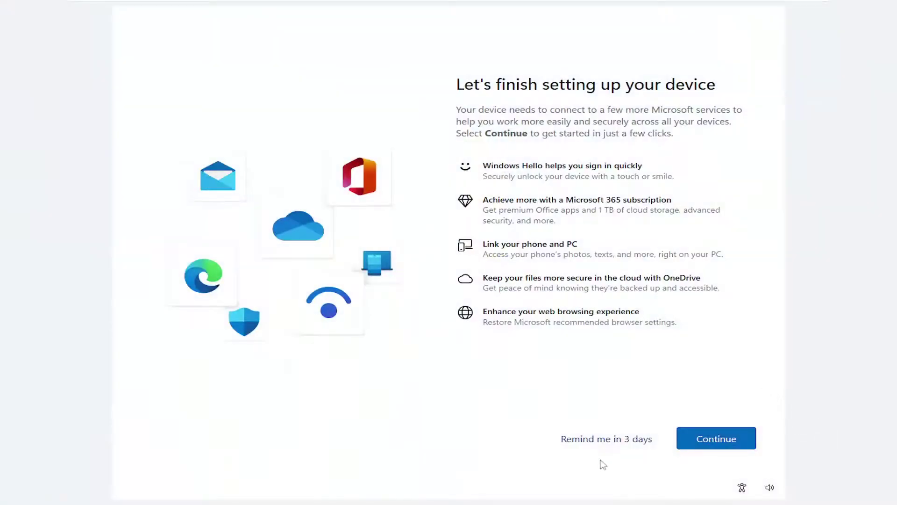
left_click(603, 439)
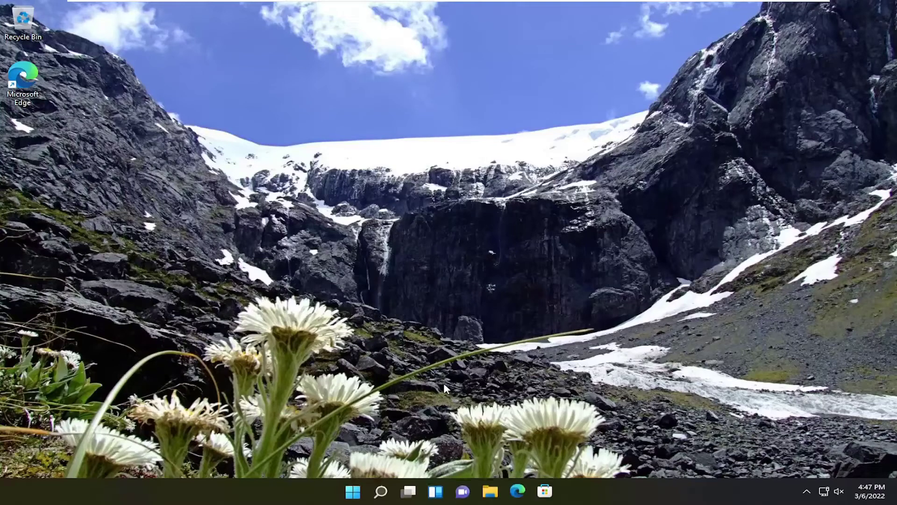